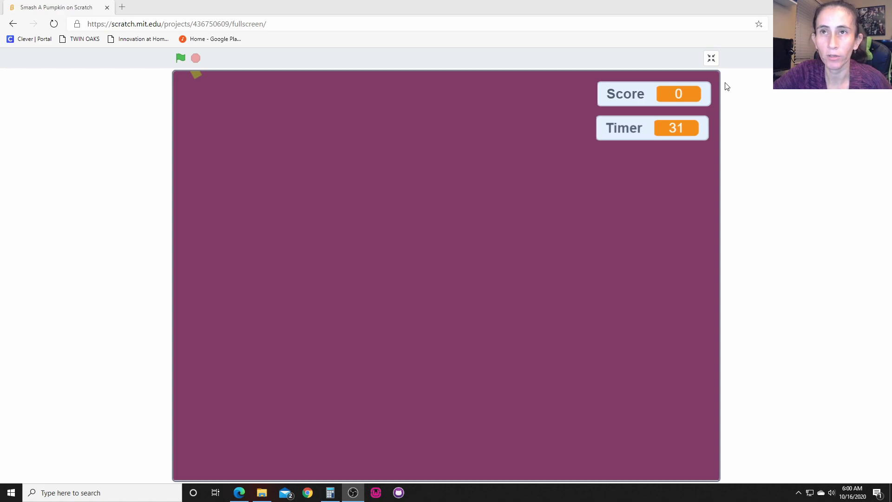
# Step: Start the pumpkin game and smash pumpkins across the stage with the hammer
pyautogui.click(178, 58)
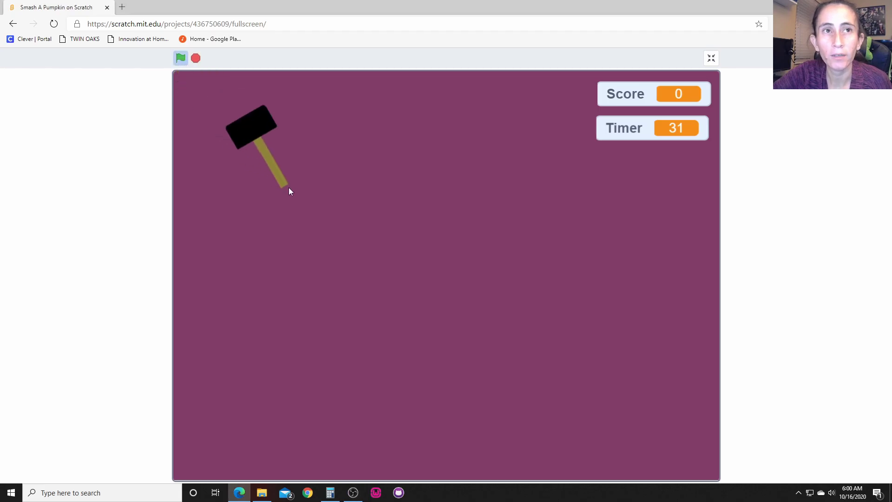
pyautogui.click(517, 383)
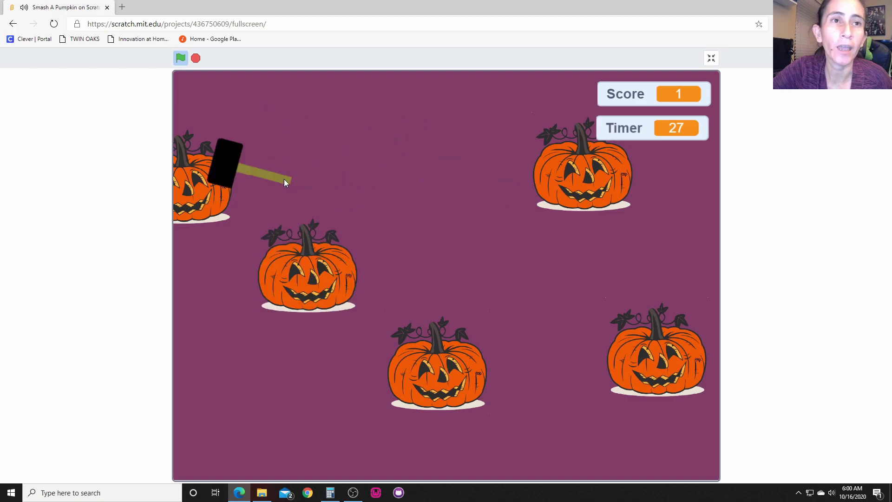
pyautogui.click(278, 181)
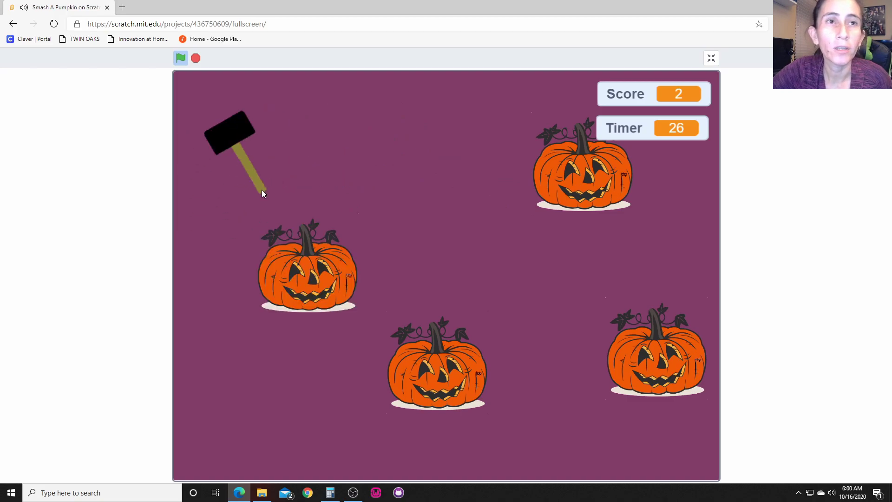
pyautogui.click(389, 274)
pyautogui.click(376, 222)
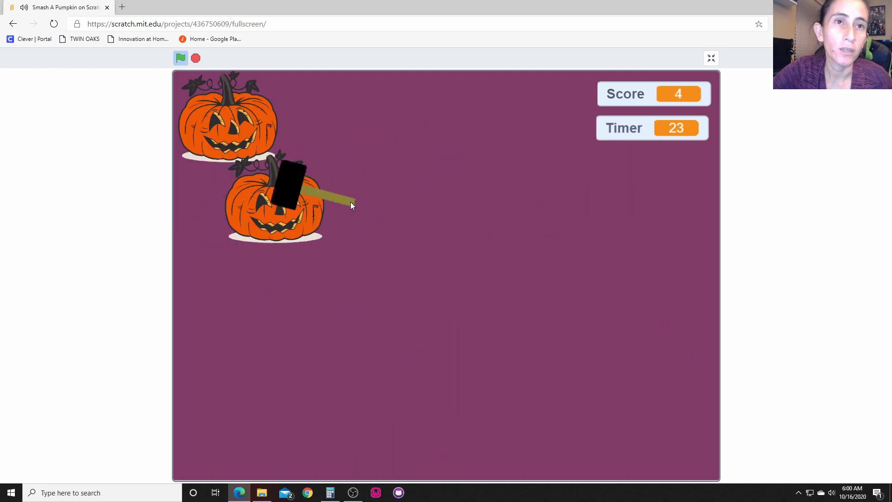
pyautogui.click(299, 142)
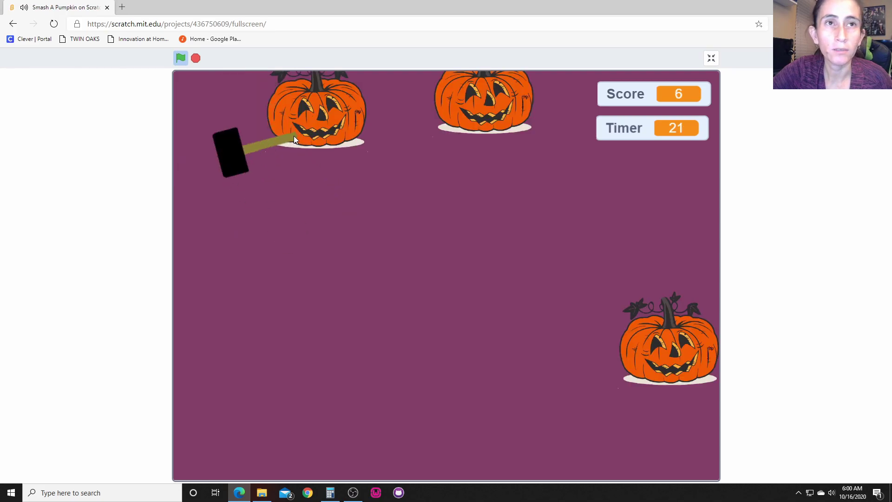
pyautogui.click(395, 133)
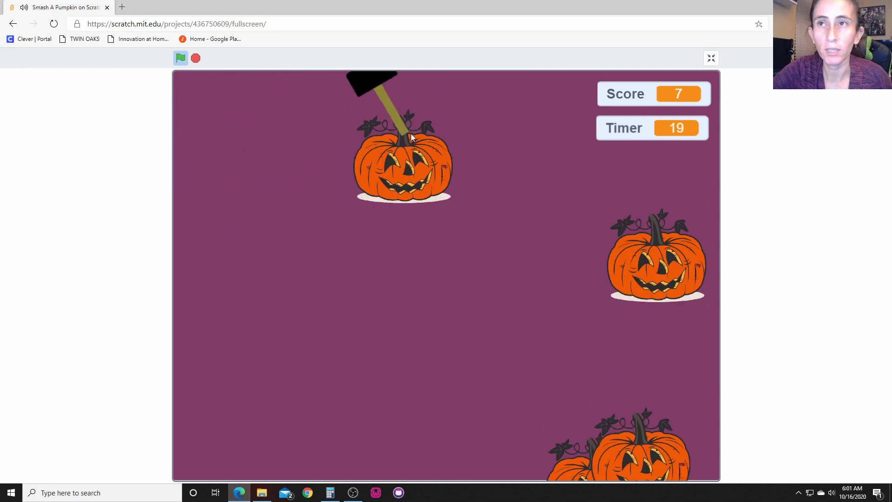
pyautogui.click(489, 170)
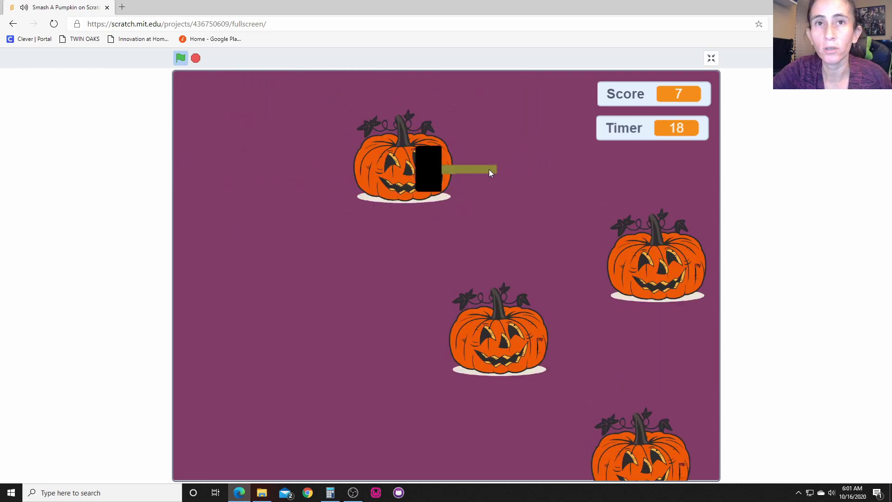
pyautogui.click(567, 325)
pyautogui.click(504, 224)
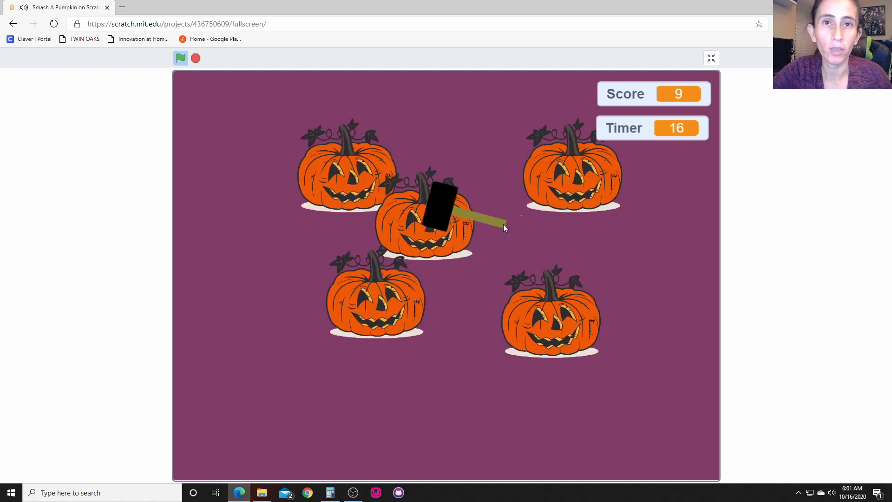
pyautogui.click(433, 188)
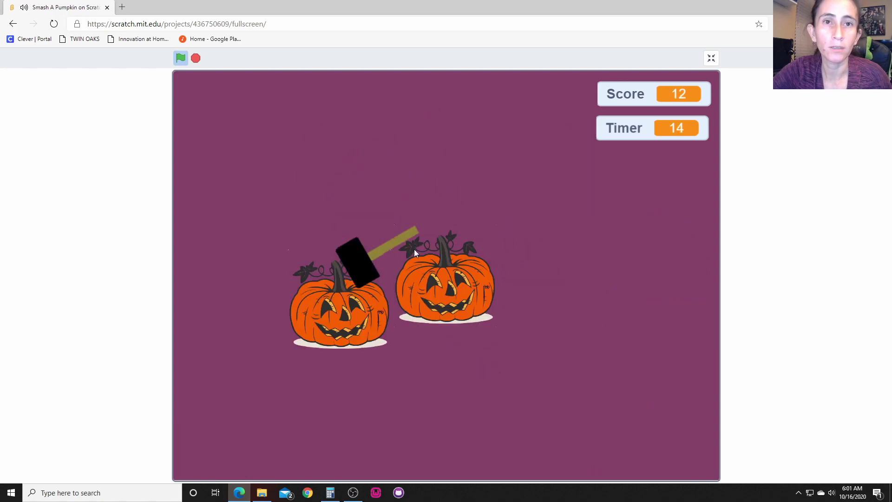
pyautogui.click(420, 311)
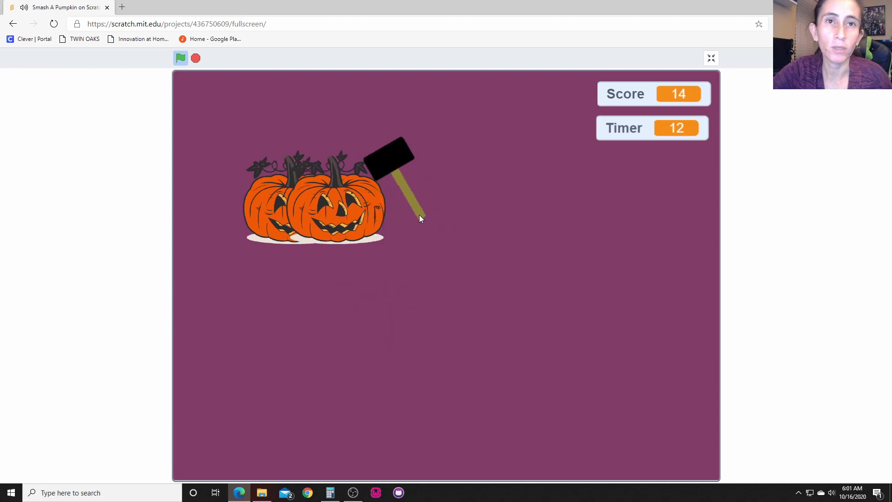
# Step: Smash pumpkins until the timer ends at 23 points, then exit full screen
pyautogui.click(403, 209)
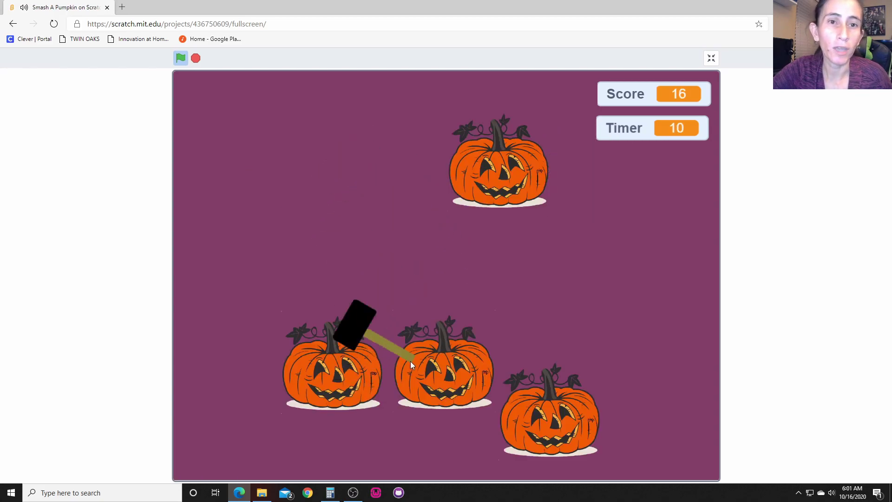
pyautogui.click(411, 361)
pyautogui.click(524, 371)
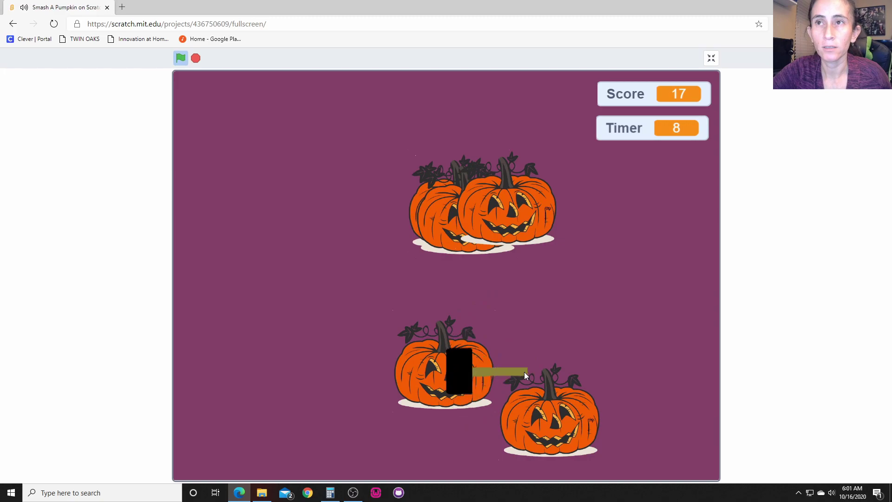
pyautogui.click(557, 262)
pyautogui.click(544, 227)
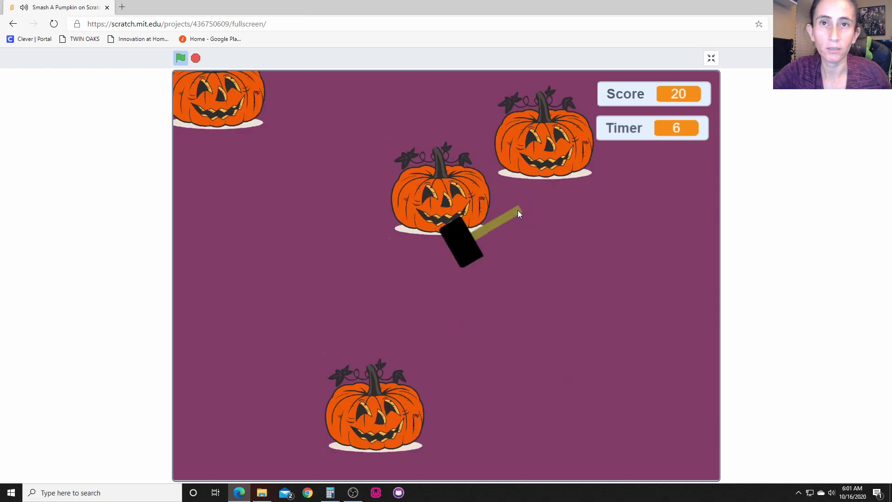
pyautogui.click(510, 200)
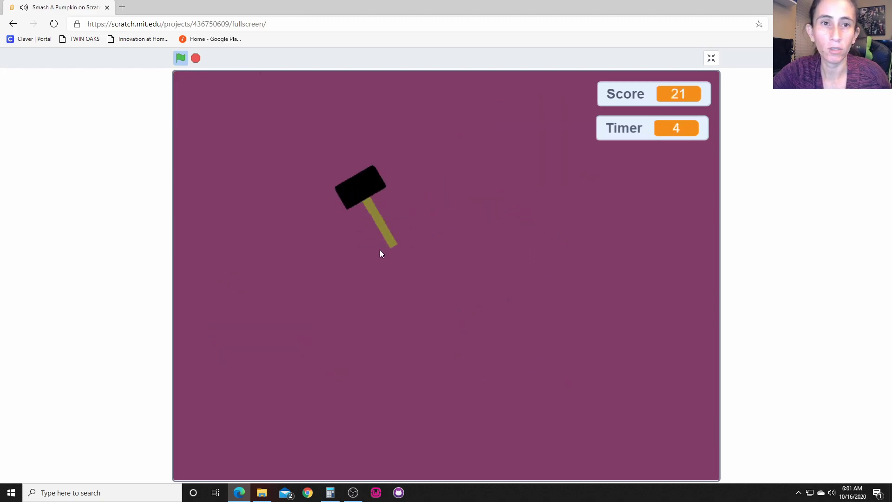
pyautogui.click(588, 349)
pyautogui.click(589, 291)
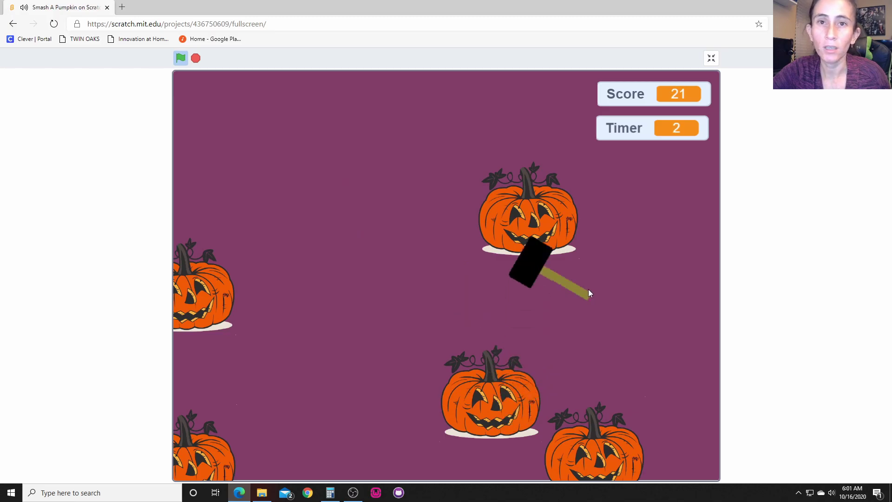
pyautogui.click(599, 251)
pyautogui.click(631, 349)
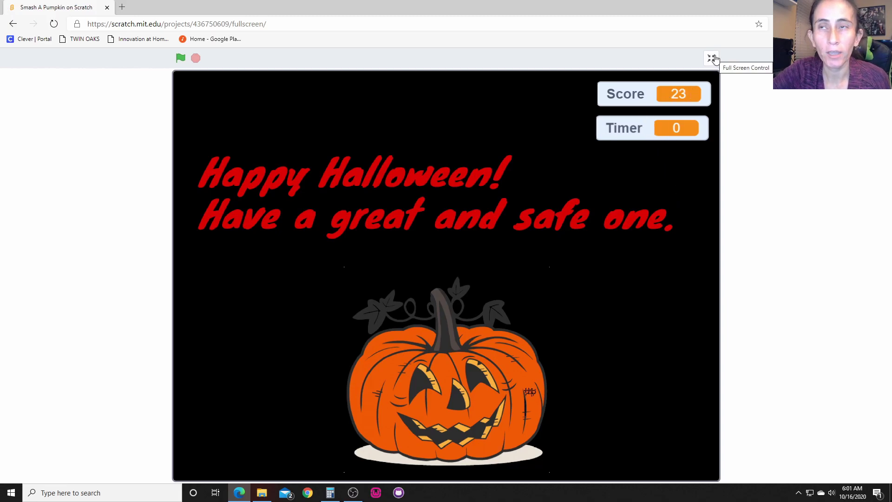
pyautogui.click(714, 59)
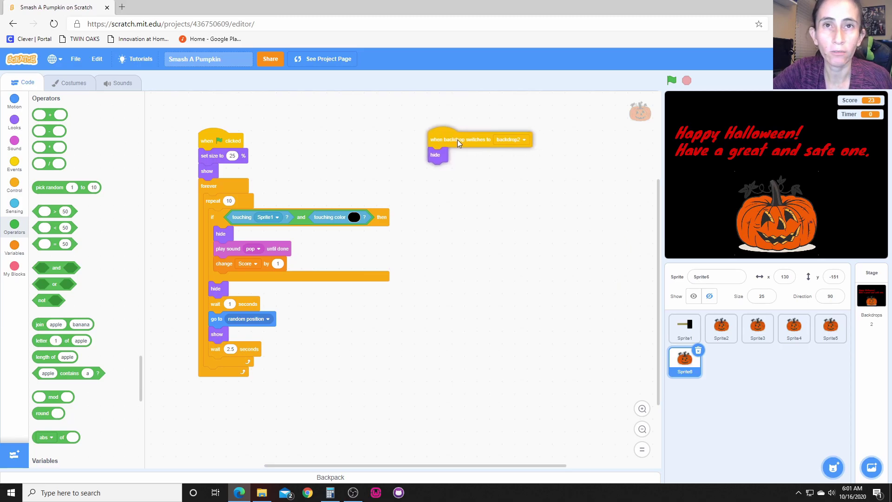
# Step: Show the hammer Sprite1's scripts and reset the game to score 0, timer 31
pyautogui.click(680, 328)
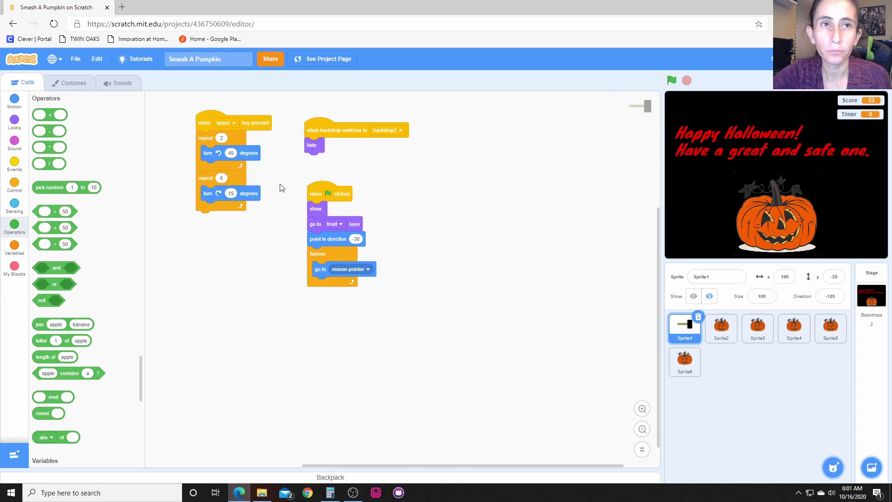
pyautogui.click(671, 81)
pyautogui.click(688, 81)
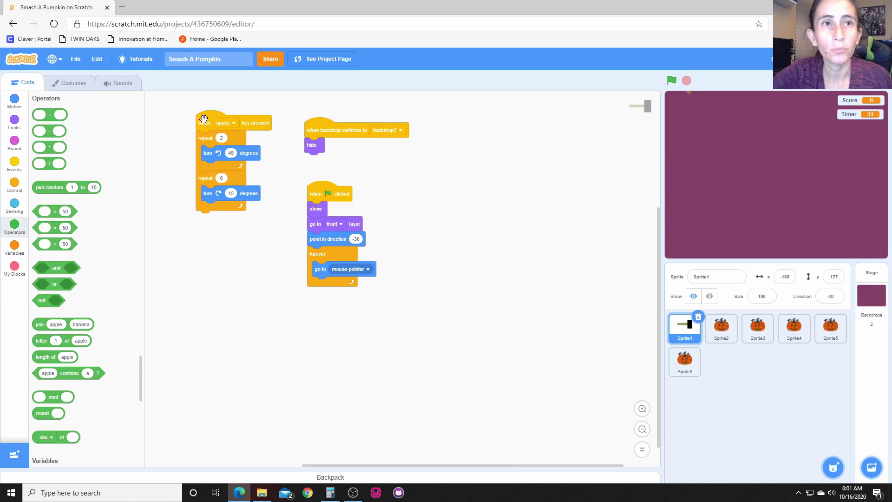
# Step: Nudge the space-key swing script left and test the hammer swing twice
pyautogui.moveTo(204, 121); pyautogui.dragTo(198, 124)
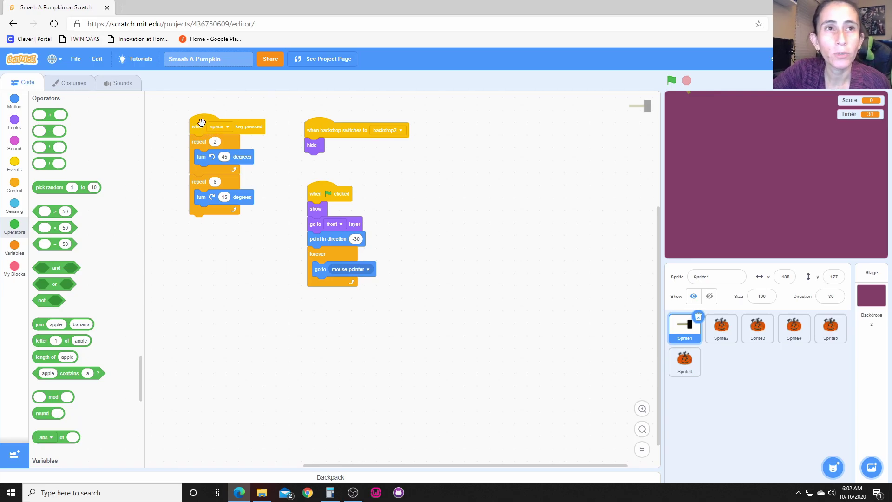
pyautogui.click(202, 123)
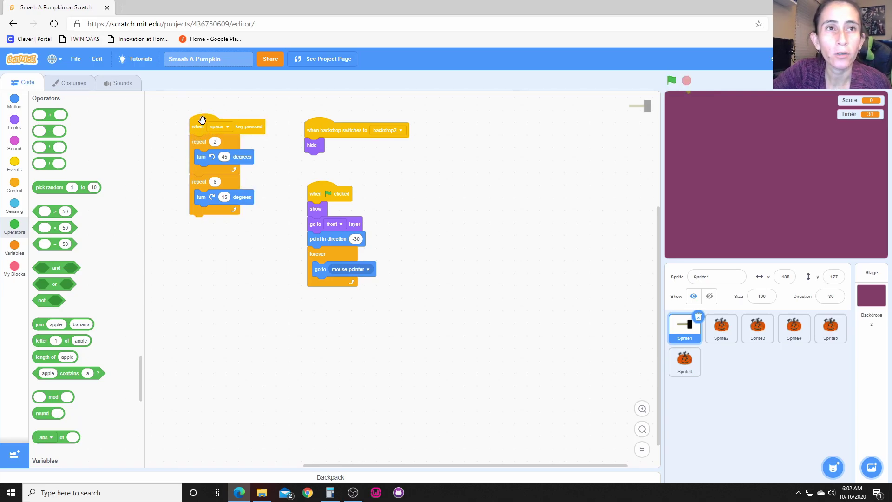
pyautogui.click(199, 127)
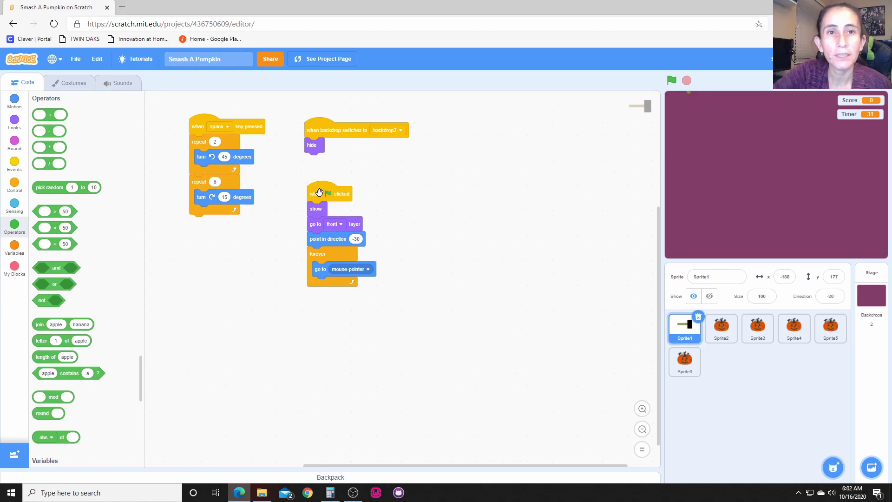
# Step: Place the backdrop2 hide script right of the hammer's mouse-following green-flag script
pyautogui.moveTo(319, 192)
pyautogui.mouseDown()
pyautogui.moveTo(312, 216)
pyautogui.moveTo(315, 198)
pyautogui.mouseUp()
pyautogui.moveTo(317, 127); pyautogui.dragTo(403, 156)
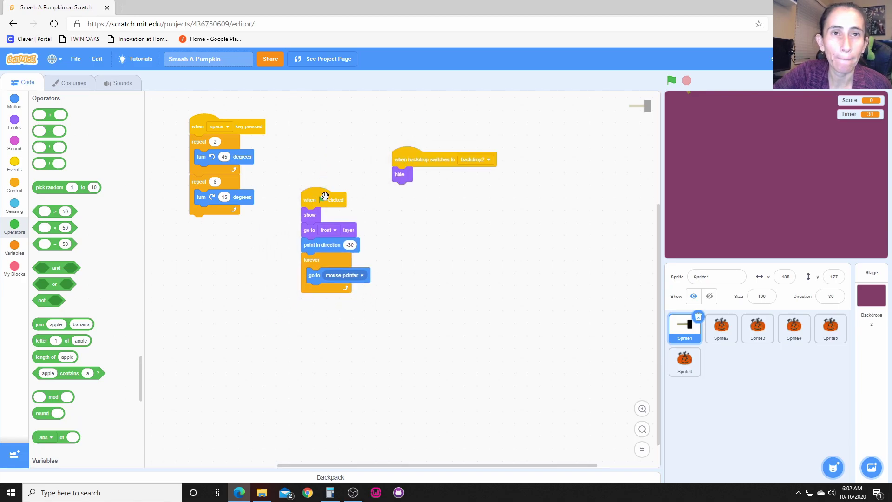
pyautogui.moveTo(324, 195); pyautogui.dragTo(313, 127)
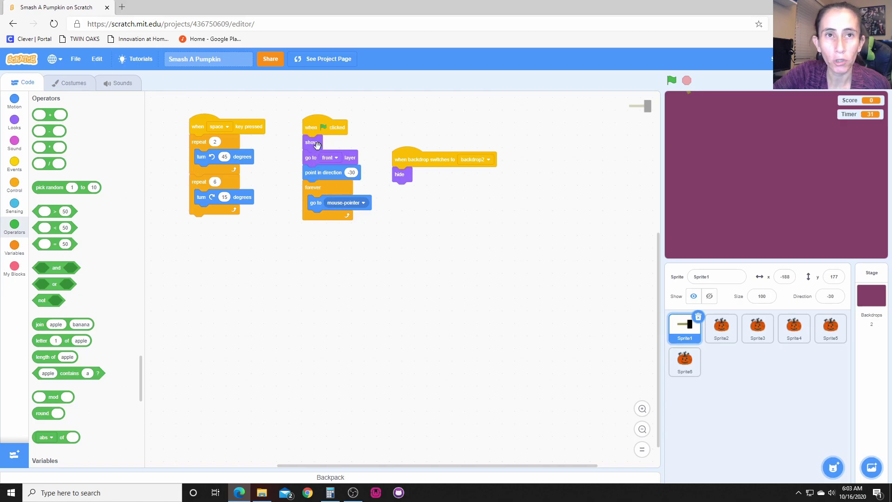
pyautogui.moveTo(410, 158); pyautogui.dragTo(429, 126)
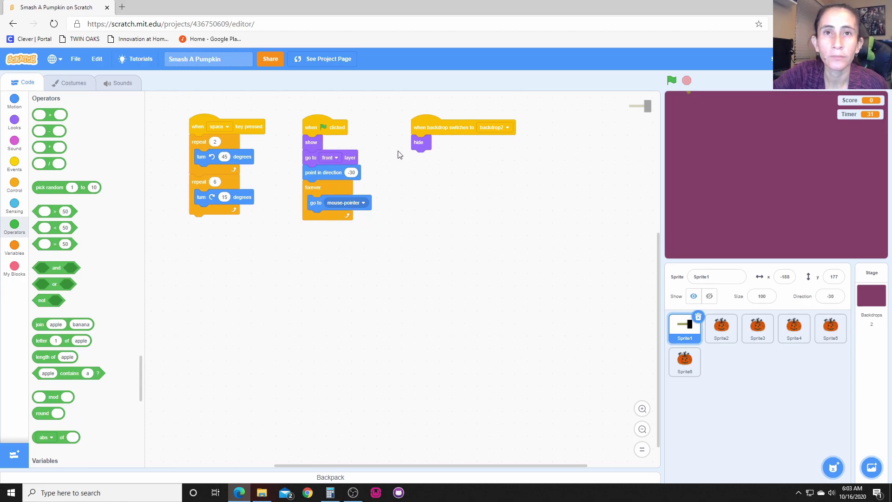
pyautogui.moveTo(419, 127); pyautogui.dragTo(410, 129)
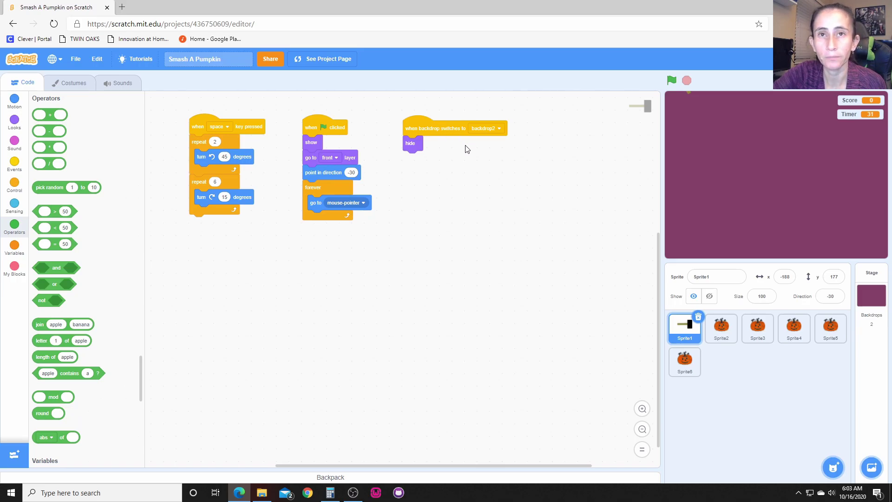
# Step: Show Sprite2's pumpkin scripts, test-run the green-flag script, and shift the backdrop-switch script left
pyautogui.click(727, 335)
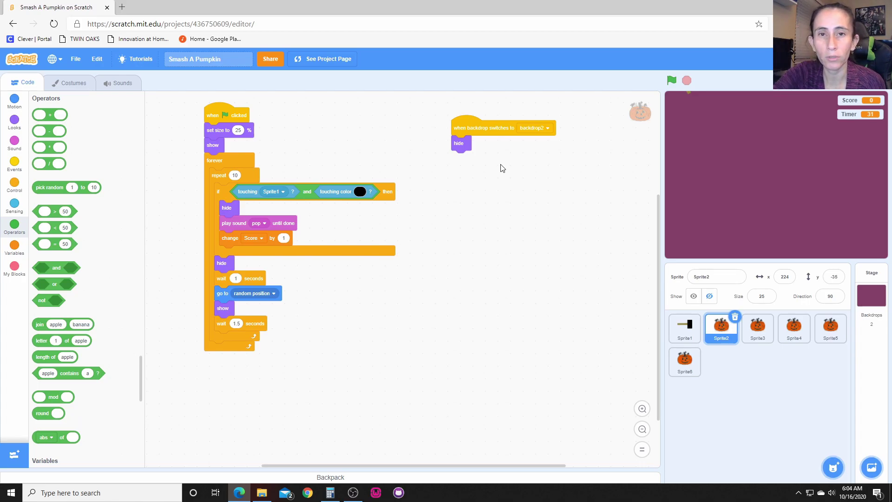
pyautogui.click(232, 118)
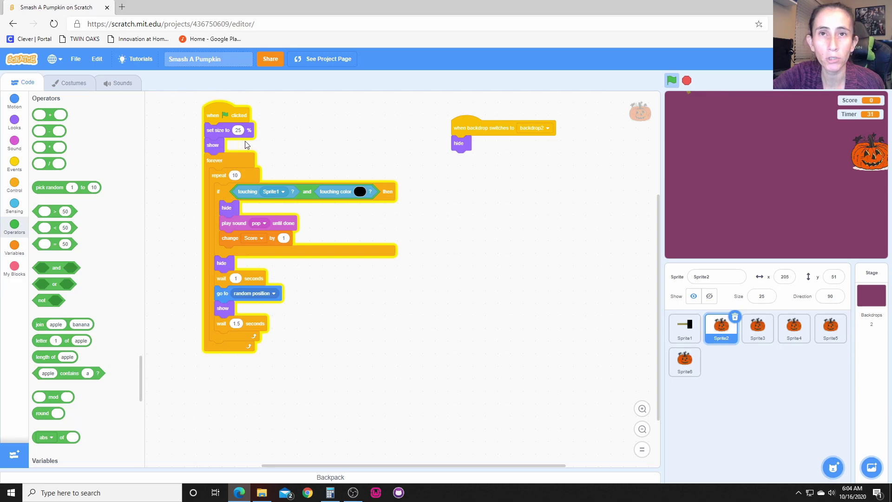
pyautogui.moveTo(461, 130); pyautogui.dragTo(435, 120)
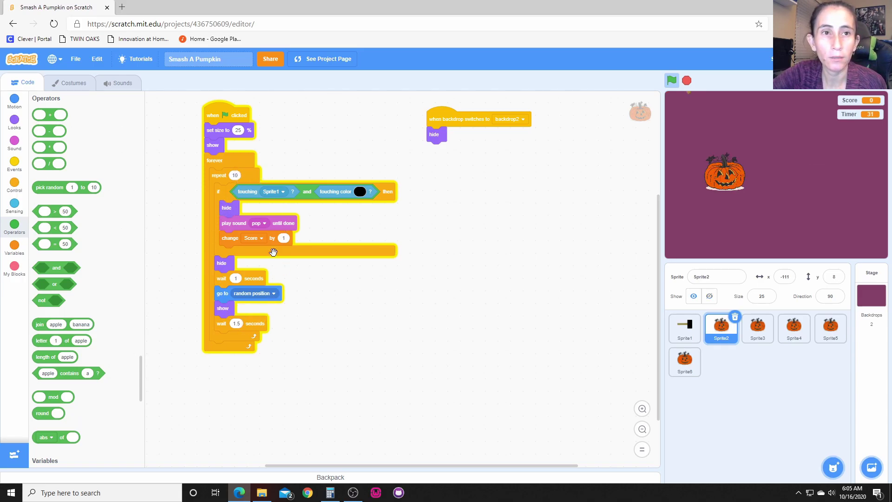
# Step: Halt the running pumpkin test with the stop button
pyautogui.click(223, 191)
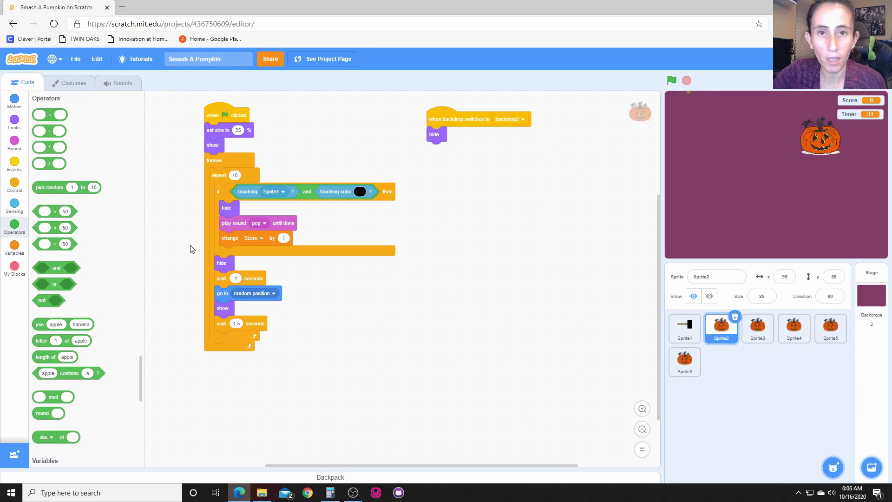
# Step: Show the Variables blocks with Score and Timer, cancelling a new variable
pyautogui.click(14, 249)
pyautogui.click(61, 131)
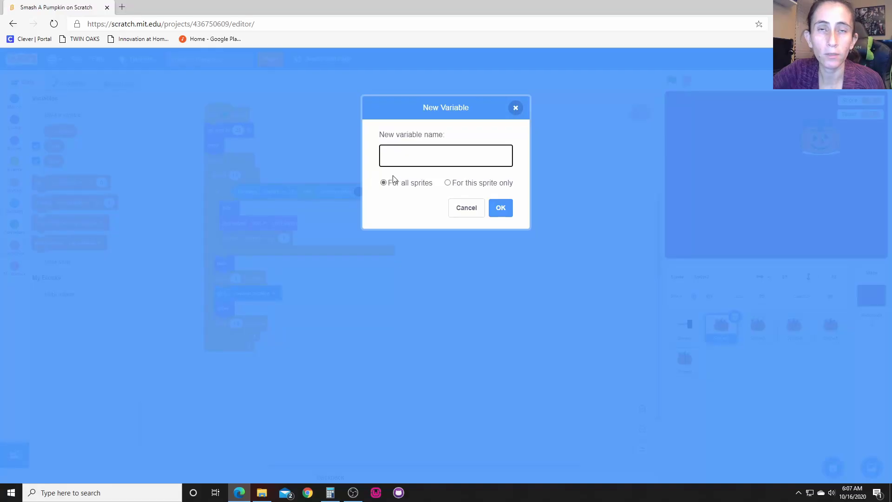
pyautogui.click(479, 212)
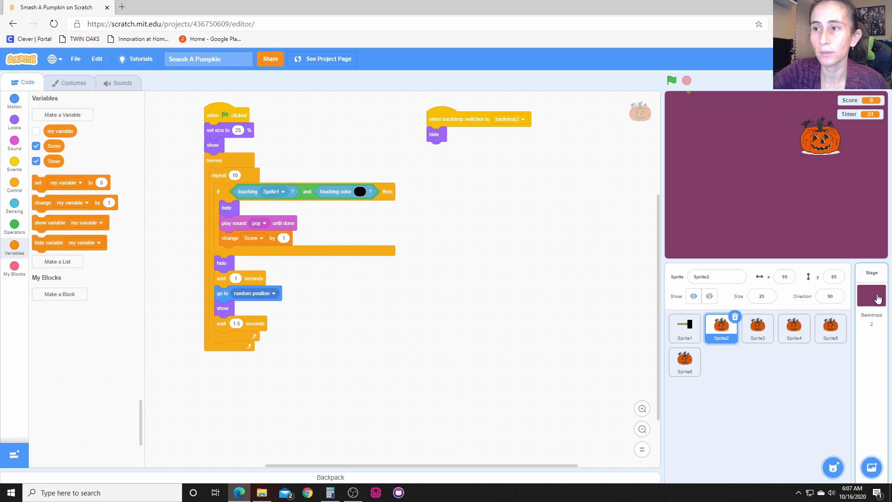
# Step: Show the Stage's Score reset, 31-second Timer countdown and backdrop-switch script
pyautogui.click(878, 299)
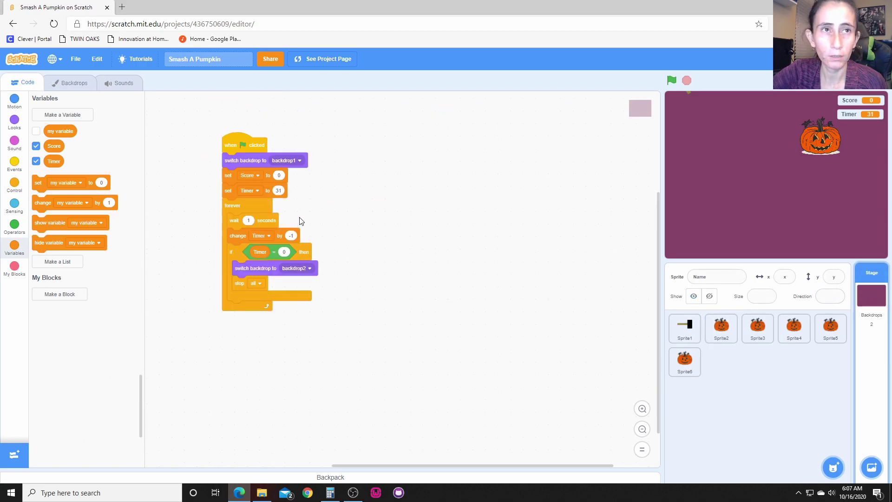
pyautogui.scroll(2, 328, 220)
pyautogui.scroll(-2, 367, 224)
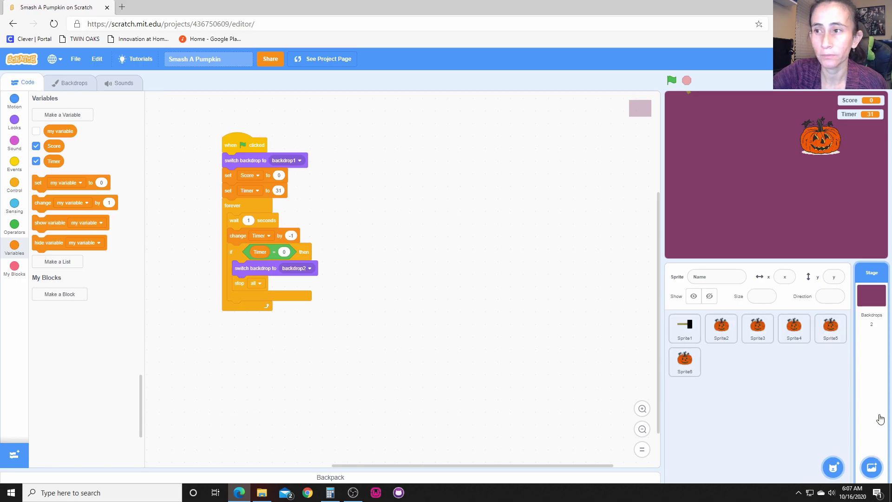
# Step: Show Happy Halloween backdrop2, reposition the small pumpkin, and run Sprite2's hide script
pyautogui.click(83, 85)
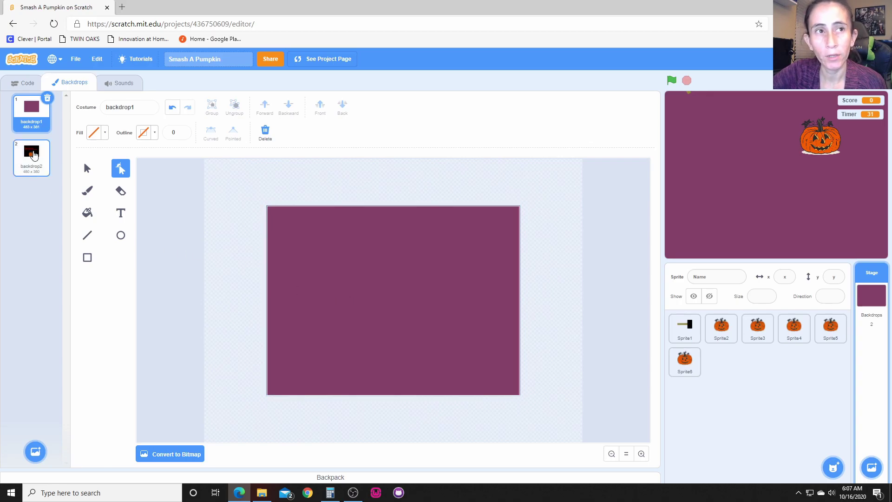
pyautogui.click(33, 155)
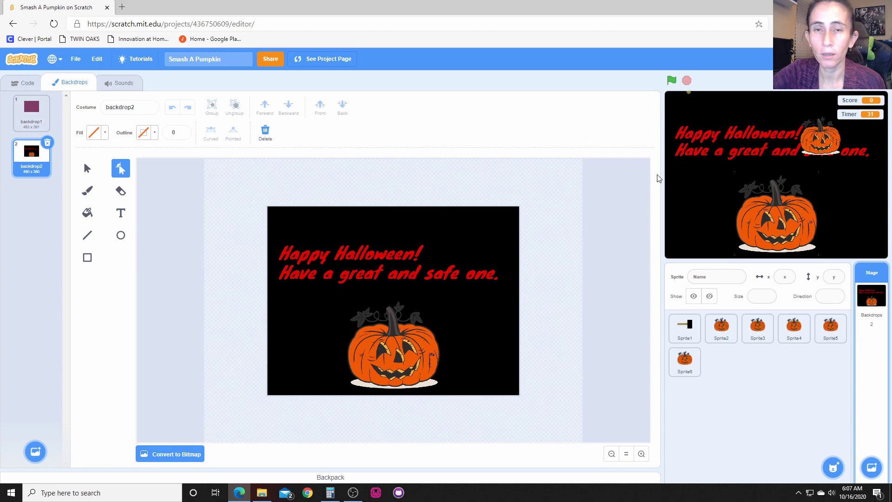
pyautogui.moveTo(818, 142); pyautogui.dragTo(890, 233)
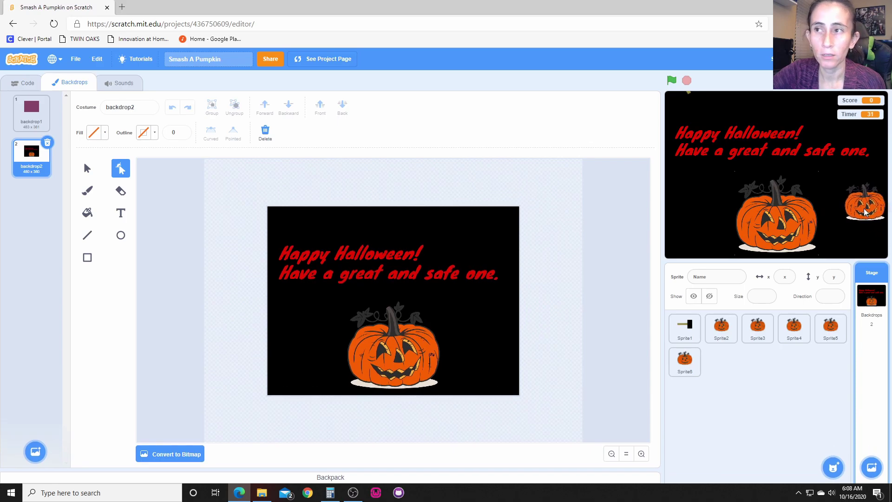
pyautogui.moveTo(889, 232); pyautogui.dragTo(874, 213)
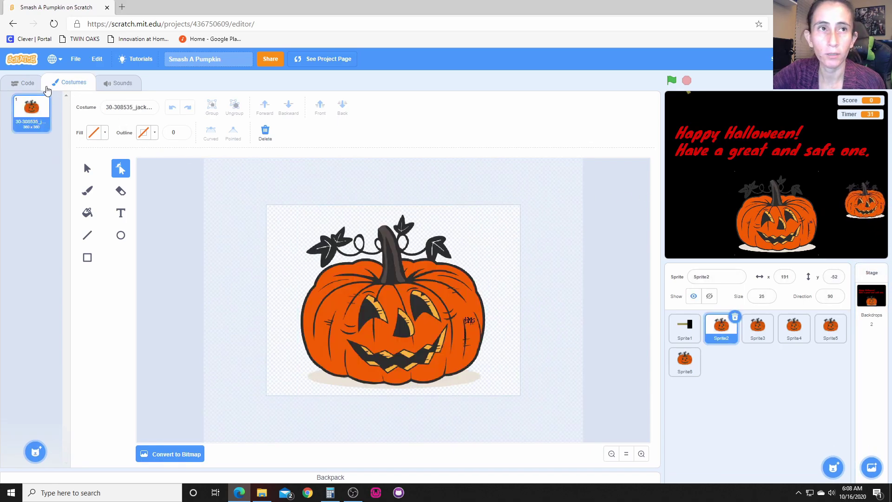
pyautogui.click(29, 83)
pyautogui.click(231, 116)
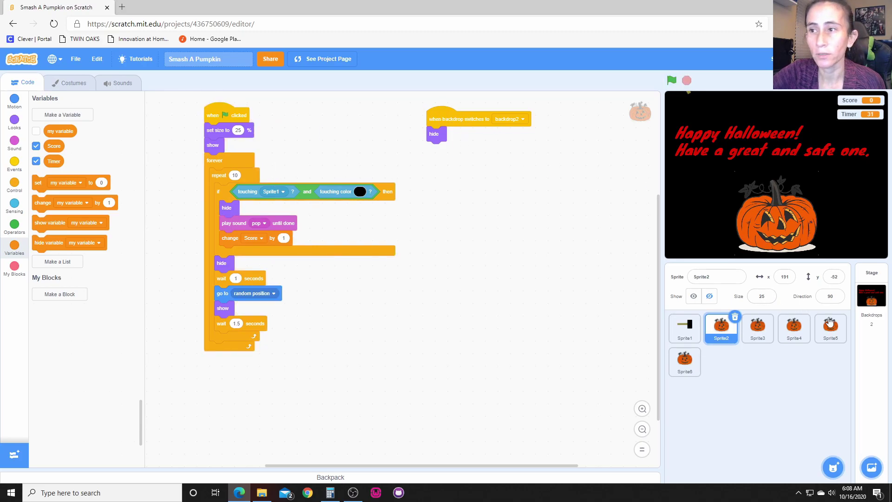
# Step: Run the Stage script to restore backdrop1, then reselect Sprite1 and Sprite2
pyautogui.click(872, 296)
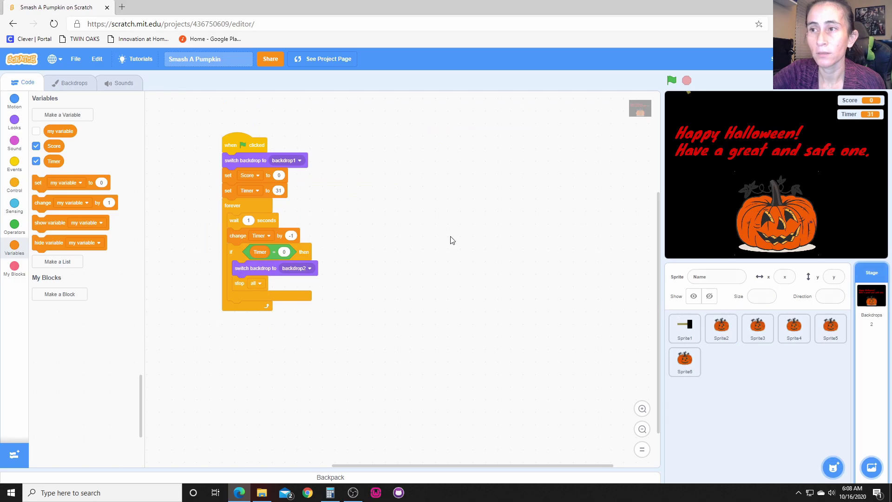
pyautogui.click(236, 140)
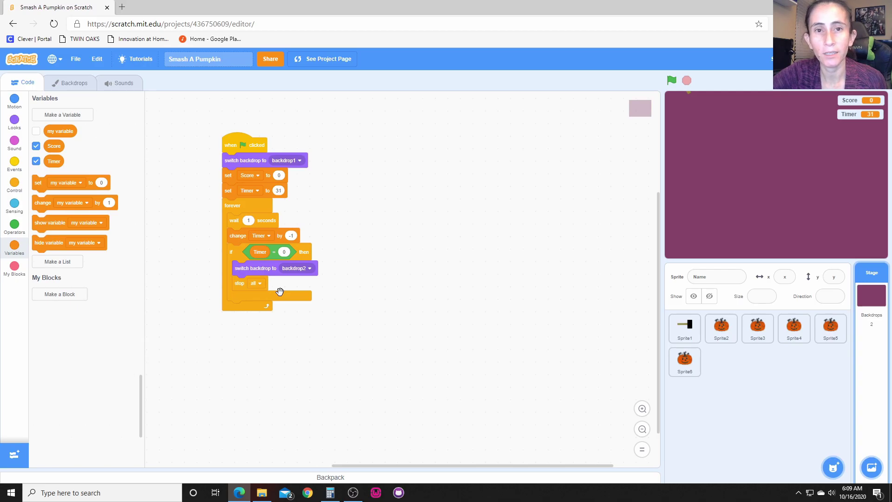
pyautogui.click(685, 326)
pyautogui.click(723, 328)
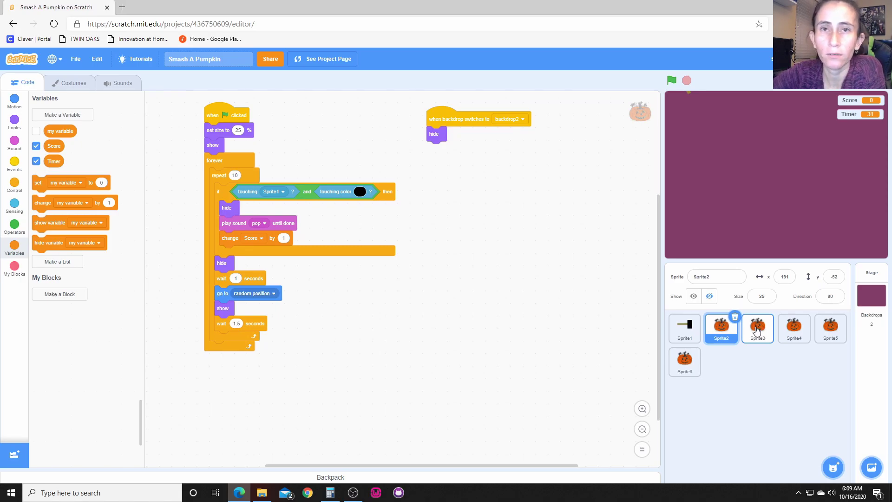
# Step: Compare Sprite3, Sprite4 and Sprite5 pumpkin waits (1.75, 2, 1.777 s), then revisit Sprite2
pyautogui.click(758, 328)
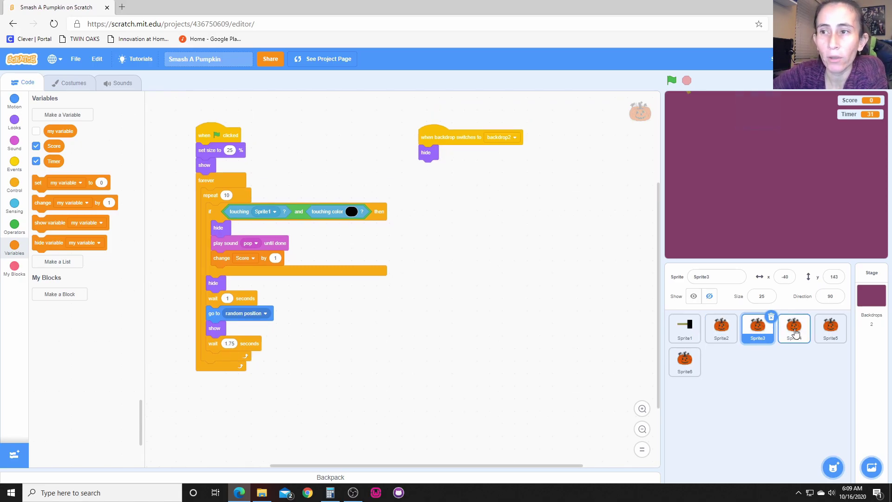
pyautogui.click(795, 330)
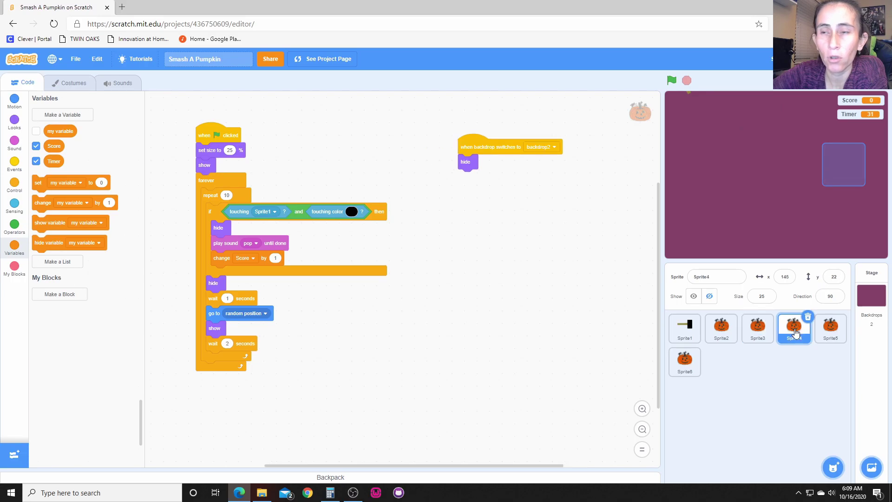
pyautogui.click(828, 334)
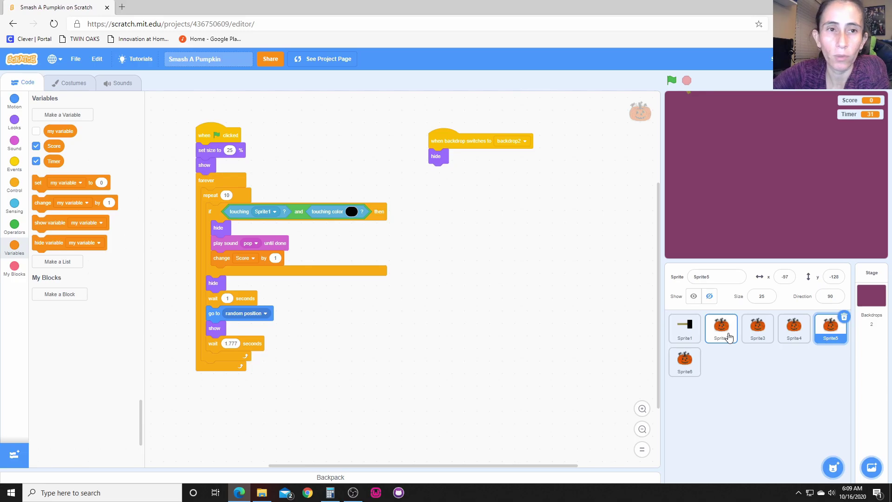
pyautogui.click(728, 337)
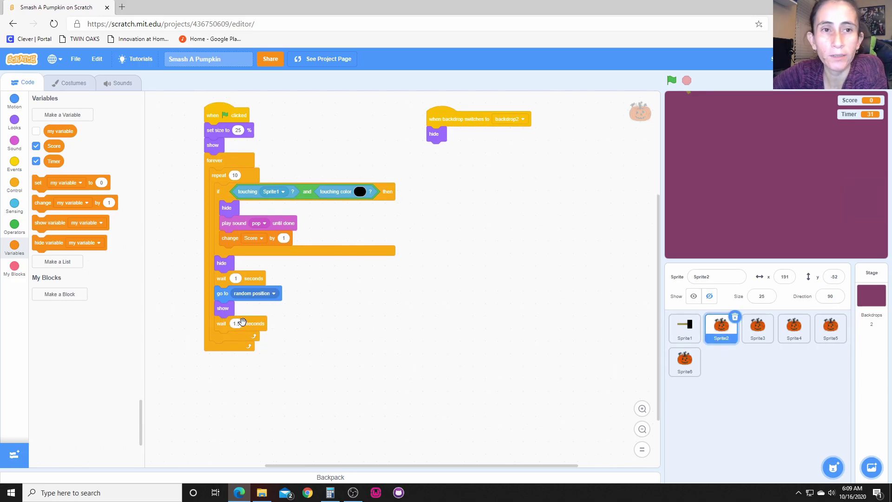
# Step: Recheck Sprite3, Sprite4 and Sprite5 scripts, ending on the hammer Sprite1
pyautogui.click(751, 340)
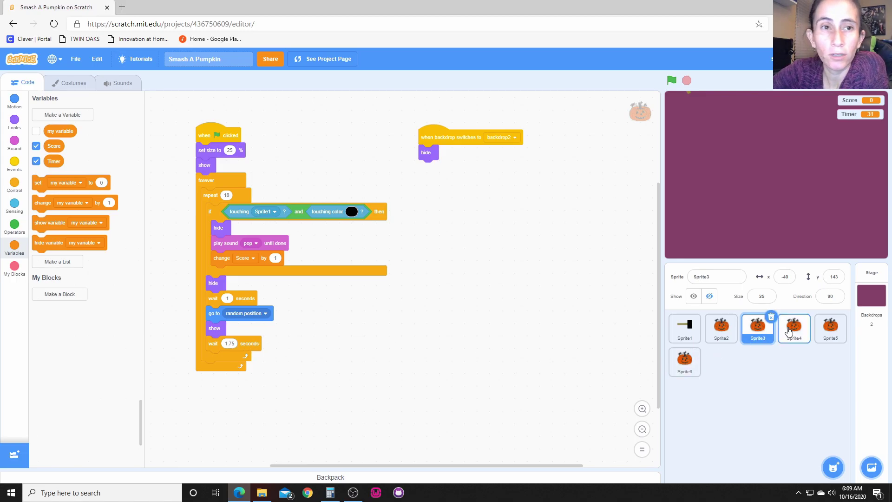
pyautogui.click(794, 328)
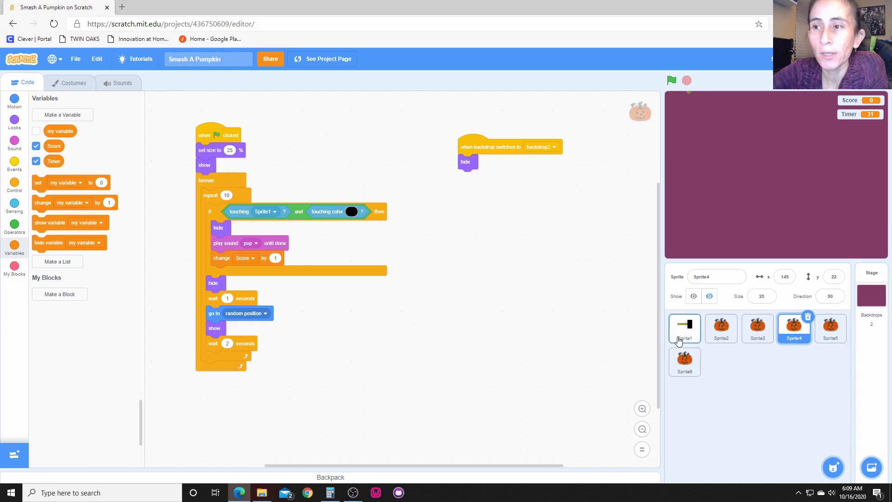
pyautogui.click(831, 331)
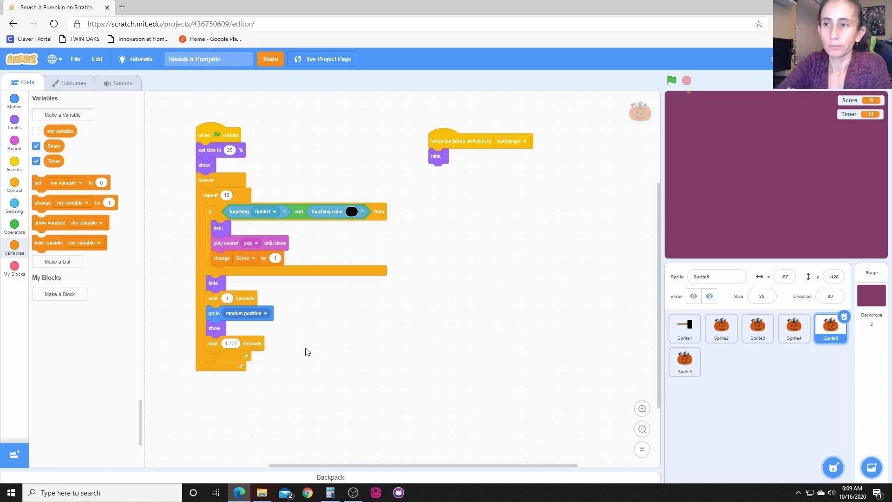
pyautogui.click(687, 334)
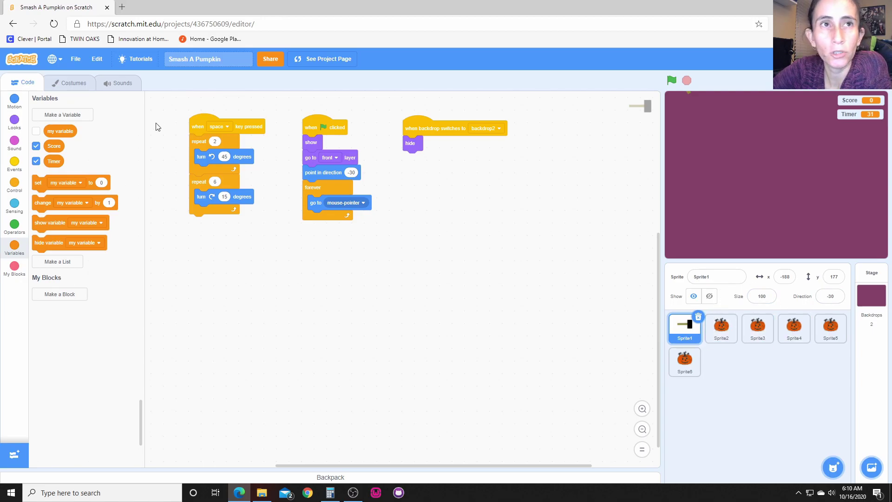
# Step: In the hammer costume, shift the drawing so its centre sits at the handle's end
pyautogui.click(74, 84)
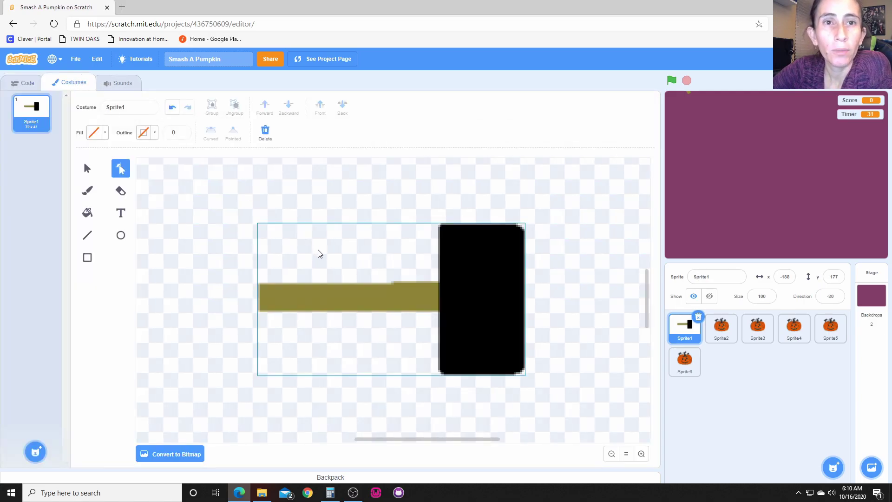
pyautogui.click(351, 301)
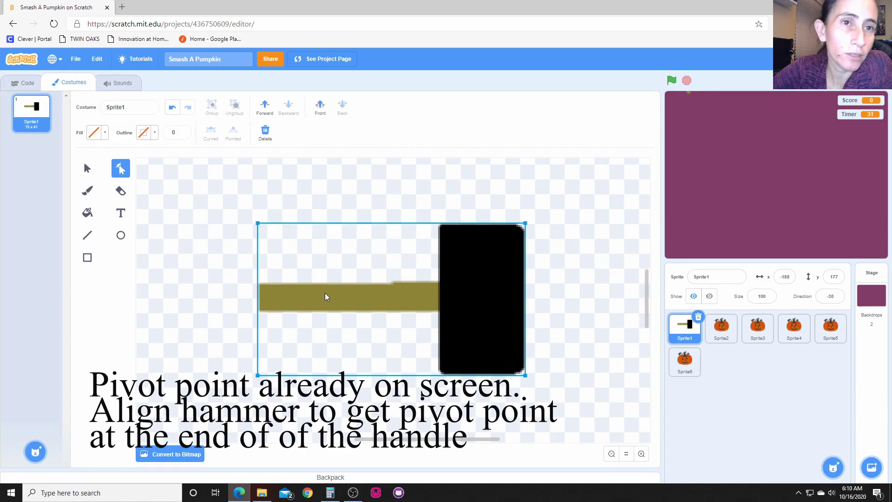
pyautogui.moveTo(325, 298); pyautogui.dragTo(324, 299)
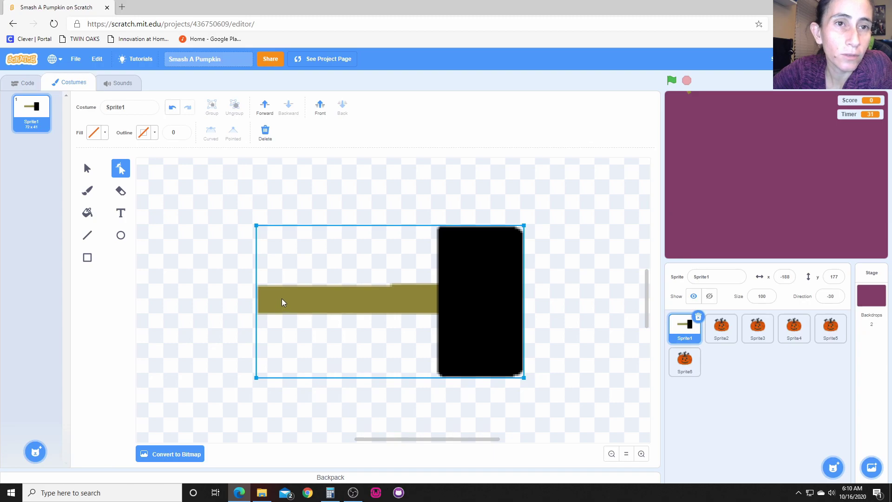
pyautogui.moveTo(282, 301); pyautogui.dragTo(282, 300)
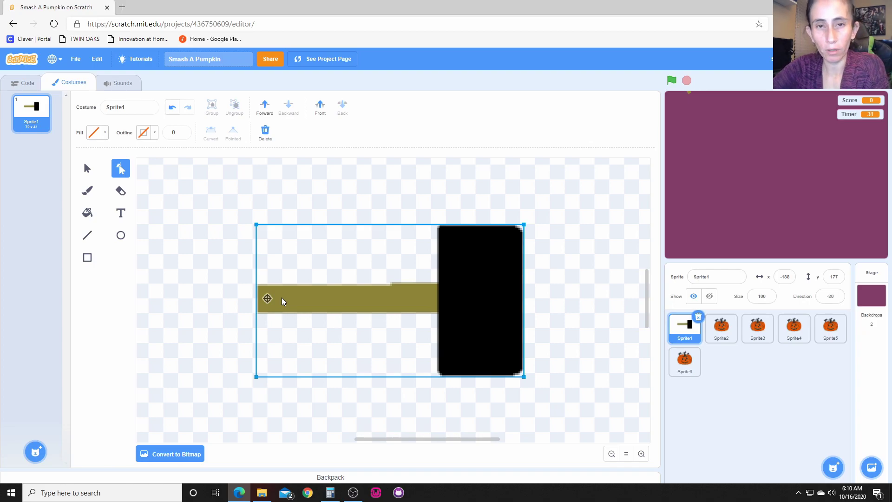
pyautogui.moveTo(282, 297); pyautogui.dragTo(287, 295)
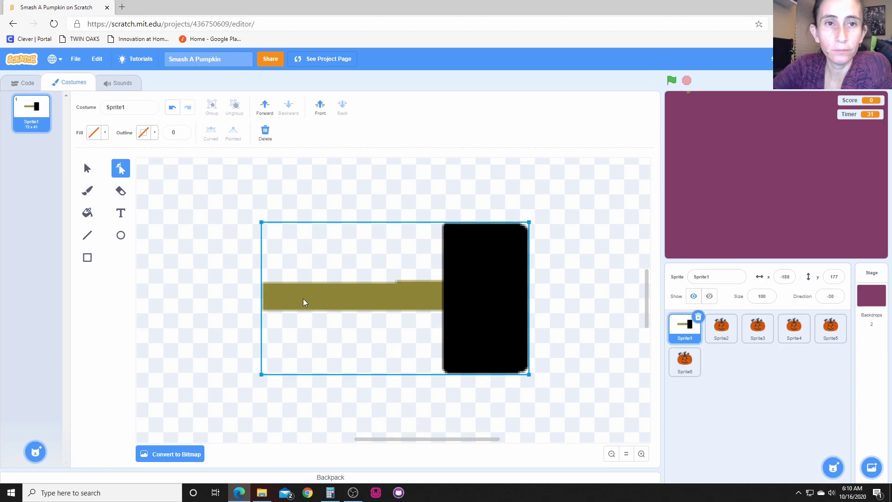
pyautogui.moveTo(302, 302); pyautogui.dragTo(277, 301)
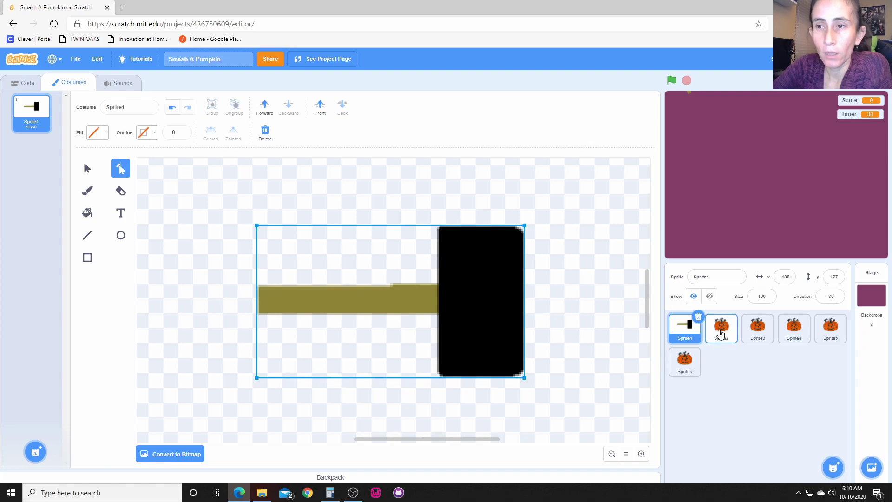
# Step: Open the Sprite2 pumpkin's code and show the Sensing blocks
pyautogui.click(722, 333)
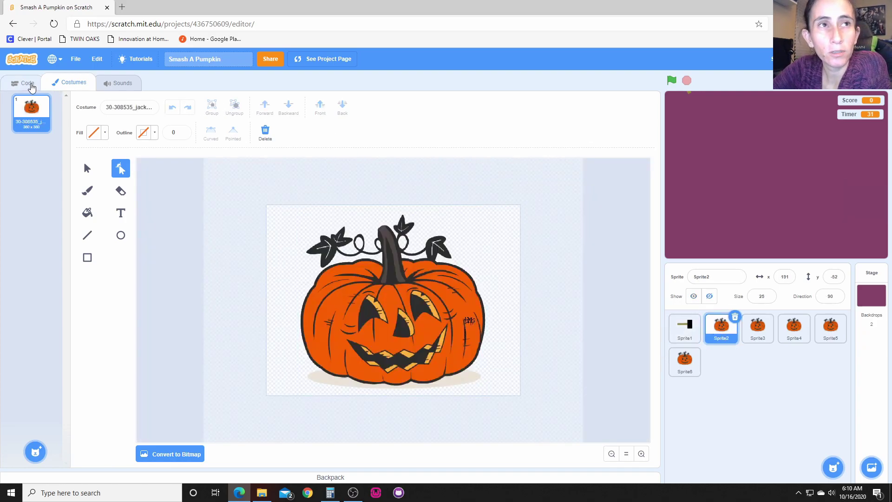
pyautogui.click(28, 83)
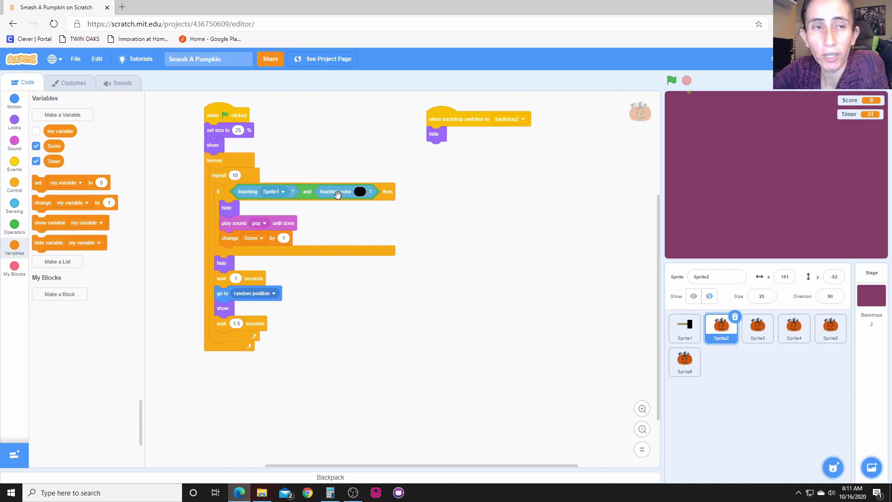
pyautogui.click(14, 206)
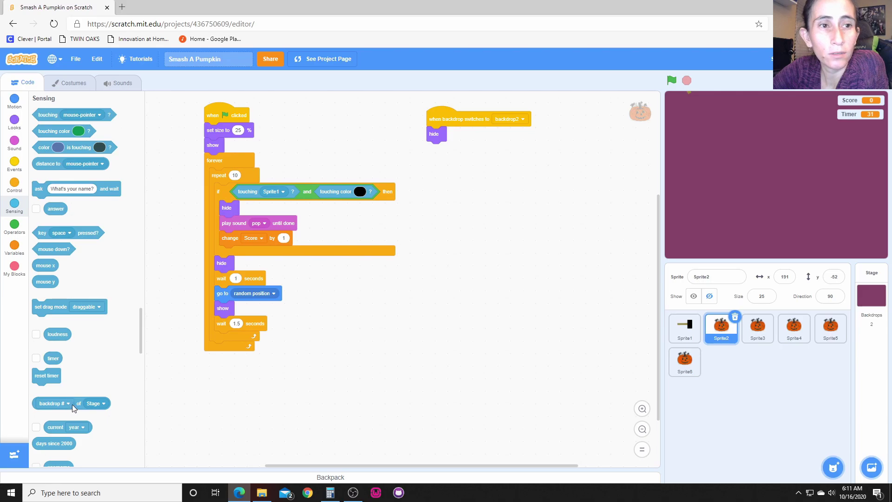
pyautogui.moveTo(72, 404); pyautogui.dragTo(490, 281)
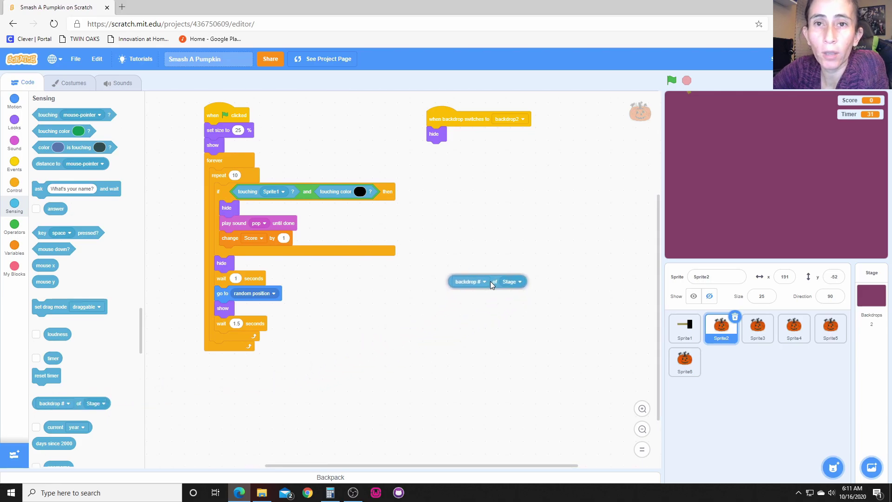
pyautogui.click(519, 283)
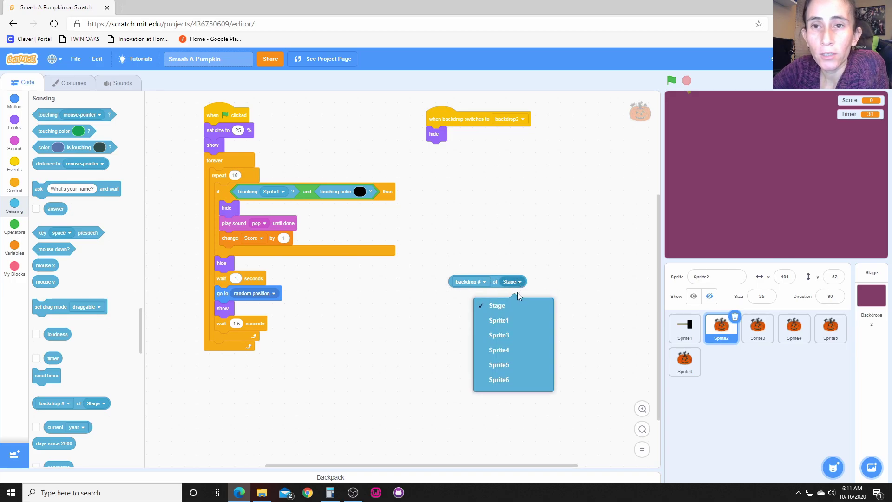
pyautogui.click(515, 320)
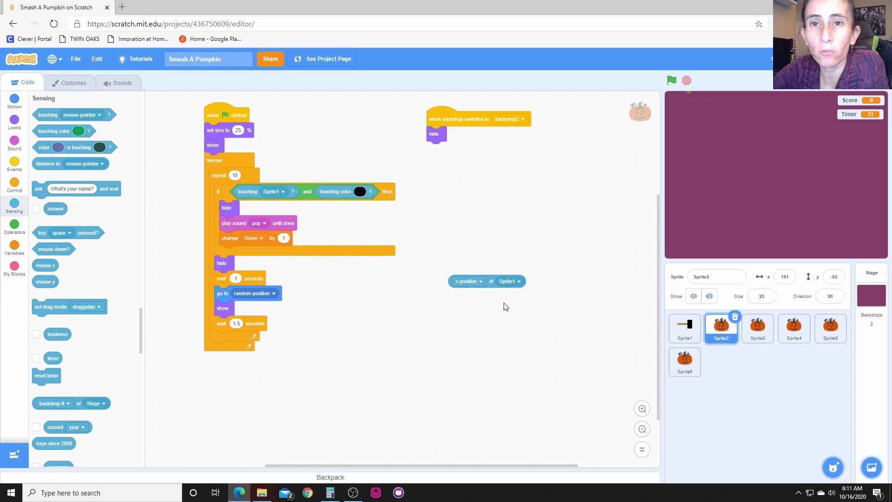
pyautogui.click(480, 281)
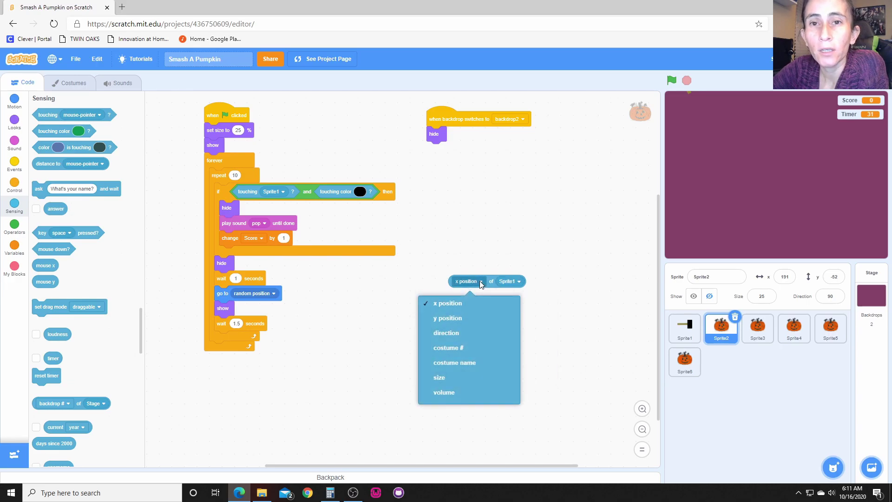
pyautogui.click(458, 334)
pyautogui.moveTo(494, 281); pyautogui.dragTo(521, 277)
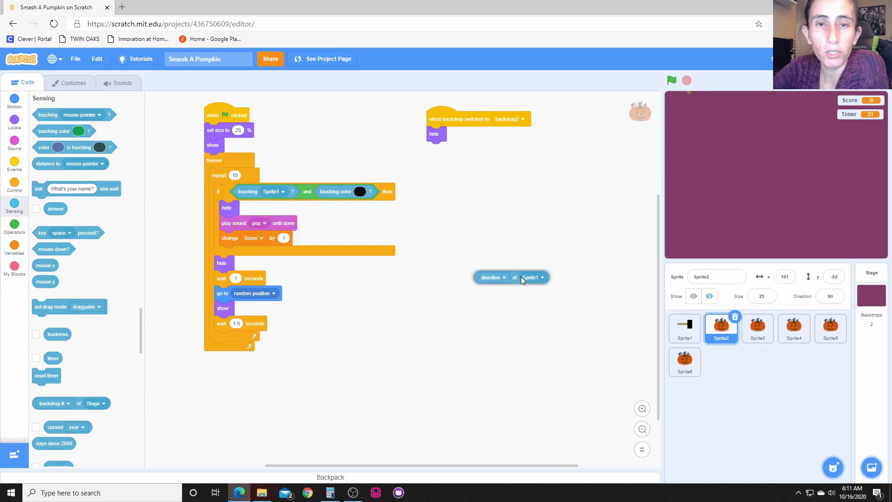
pyautogui.click(15, 228)
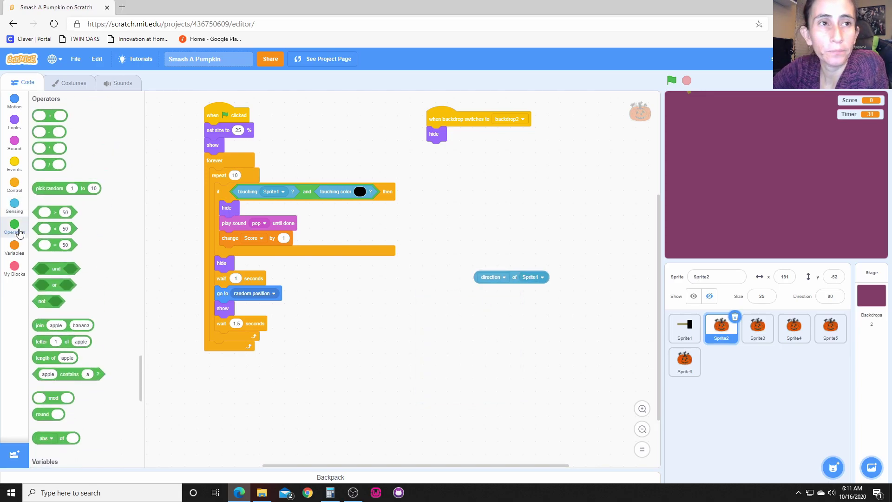
pyautogui.moveTo(54, 243)
pyautogui.mouseDown()
pyautogui.moveTo(527, 257)
pyautogui.moveTo(534, 269)
pyautogui.mouseUp()
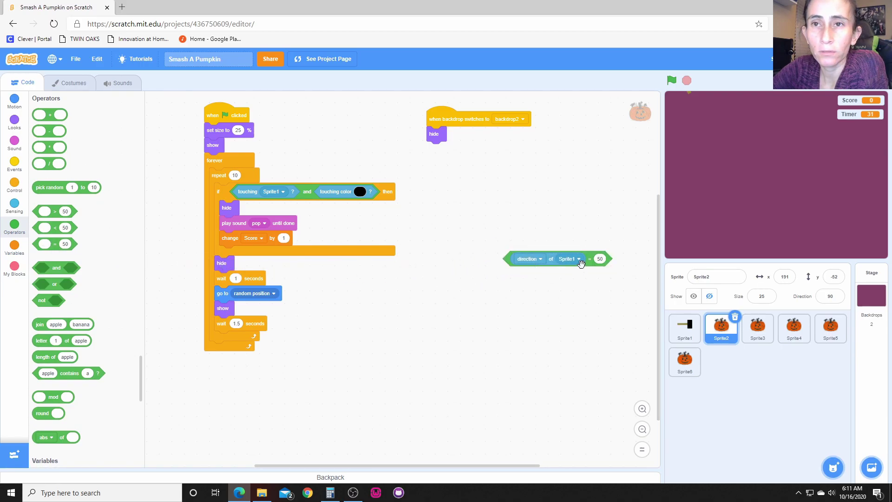
pyautogui.moveTo(594, 256); pyautogui.dragTo(566, 265)
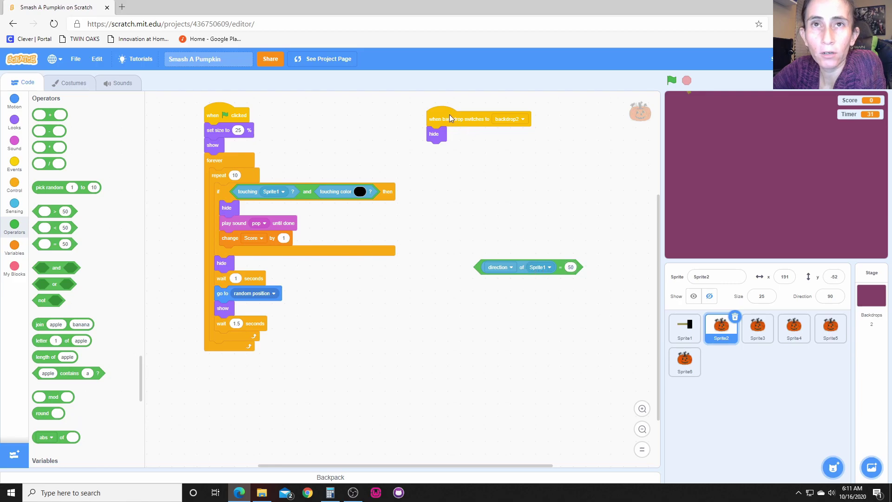
pyautogui.moveTo(448, 115); pyautogui.dragTo(437, 118)
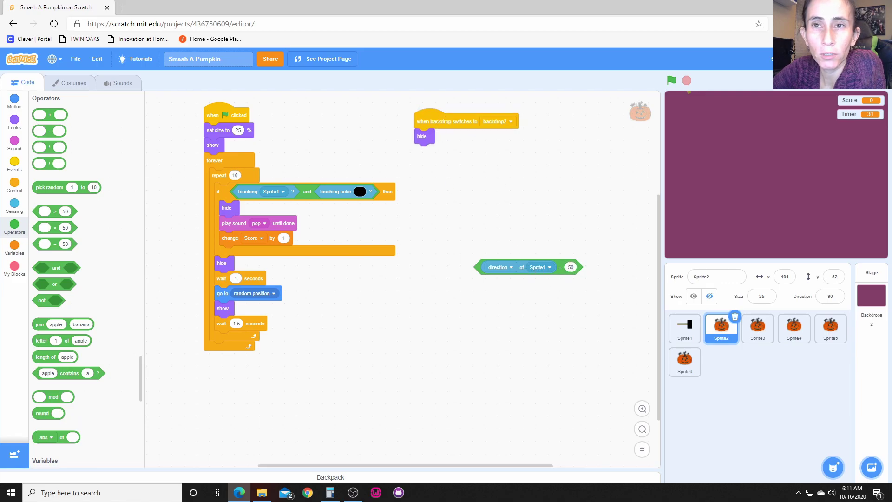
pyautogui.moveTo(564, 264); pyautogui.dragTo(565, 279)
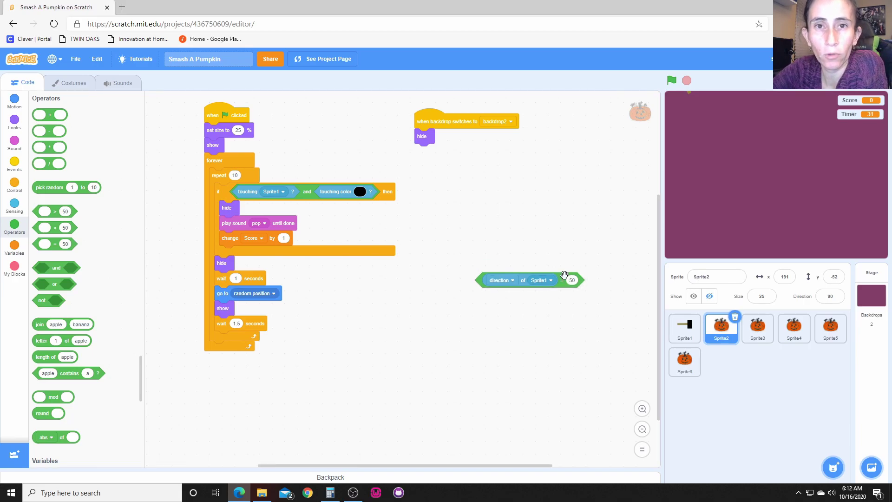
pyautogui.moveTo(559, 280); pyautogui.dragTo(120, 339)
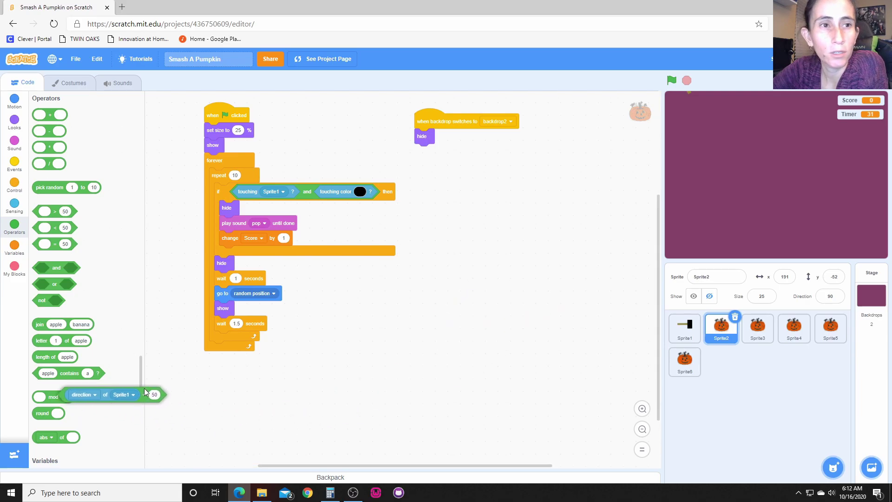